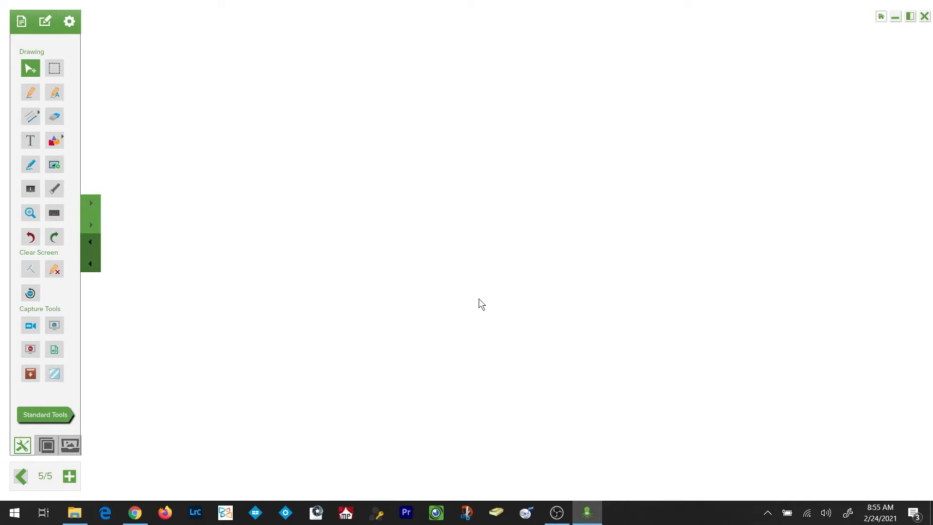
Set the background of page 5 to transparent so the web page behind it can be annotated
click(70, 445)
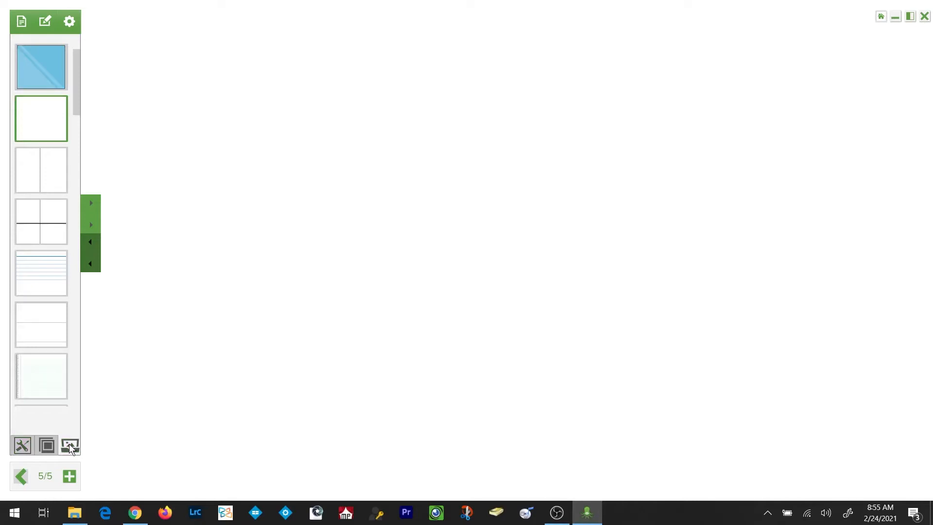
drag(74, 103, 93, 53)
click(42, 62)
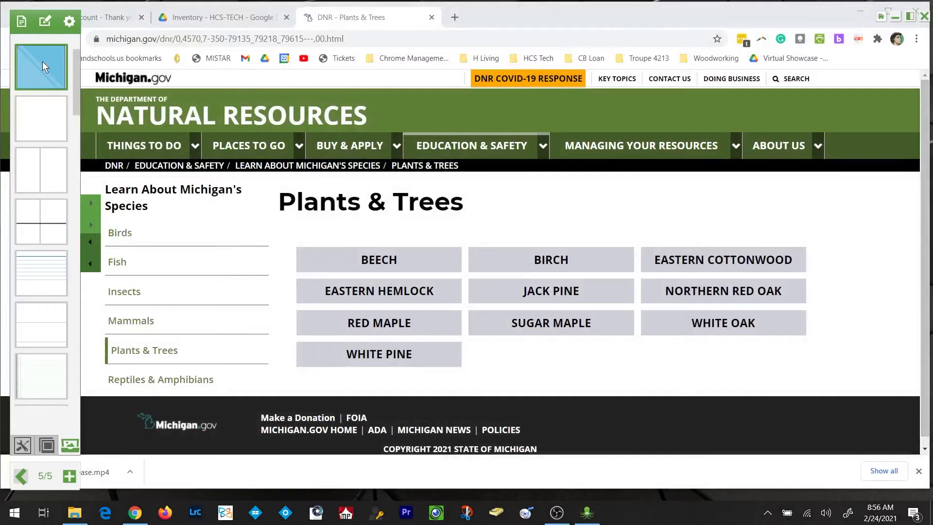
Circle the "Plants & Trees" heading in red with the Pencil tool
click(22, 445)
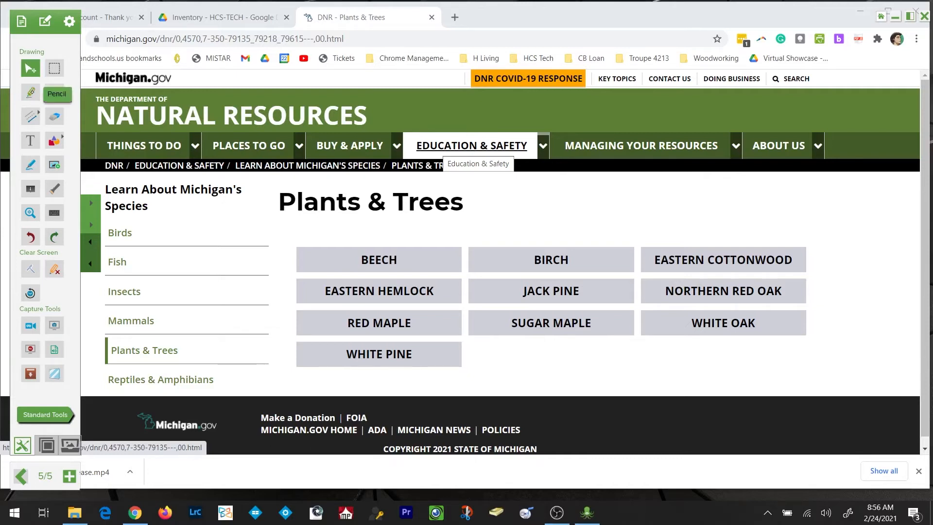
click(30, 92)
mouse_move(399, 184)
mouse_down()
mouse_move(331, 238)
mouse_move(312, 183)
mouse_up()
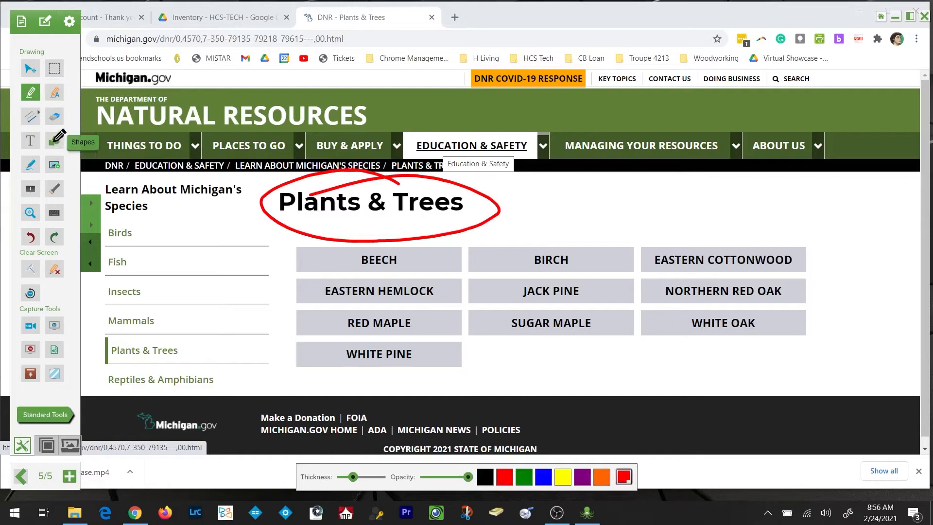
Draw a filled purple rectangle over Eastern Cottonwood and highlight Eastern Hemlock in yellow
click(55, 140)
click(111, 143)
mouse_move(634, 209)
mouse_down()
mouse_move(635, 232)
mouse_move(810, 278)
mouse_up()
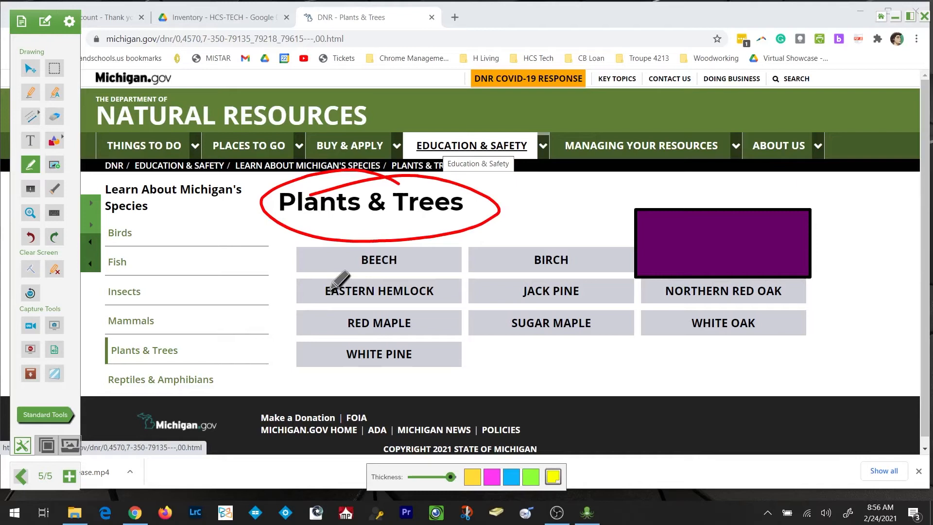
mouse_move(304, 290)
mouse_down()
mouse_move(437, 283)
mouse_move(335, 291)
mouse_up()
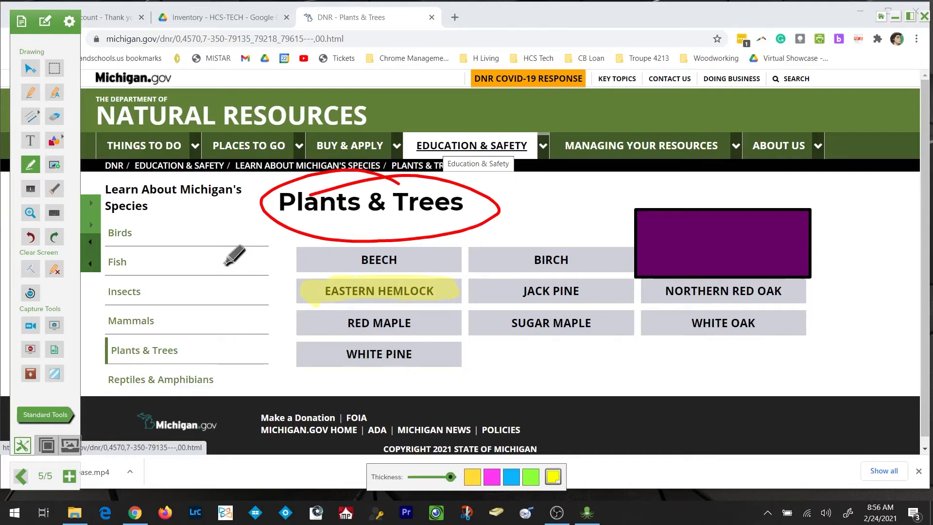
Add a text box reading "Text" beside the Fish link
click(31, 141)
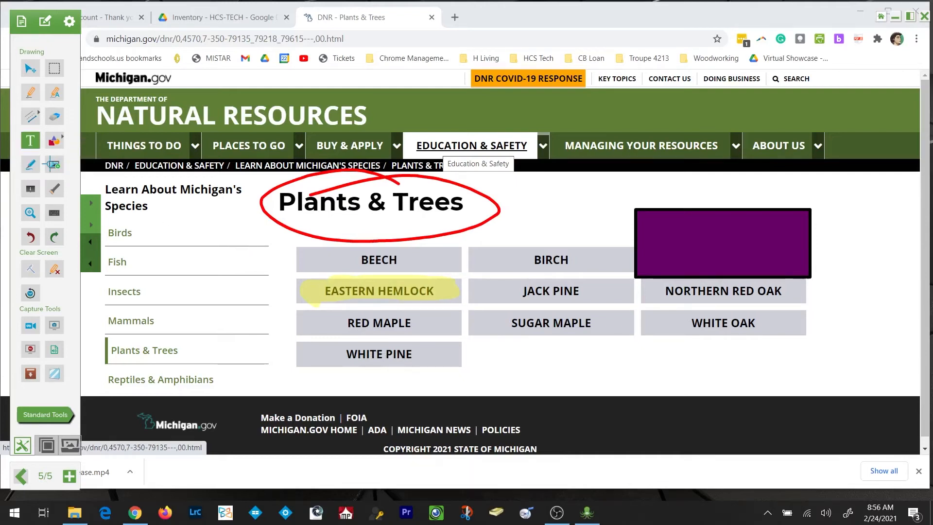
click(207, 265)
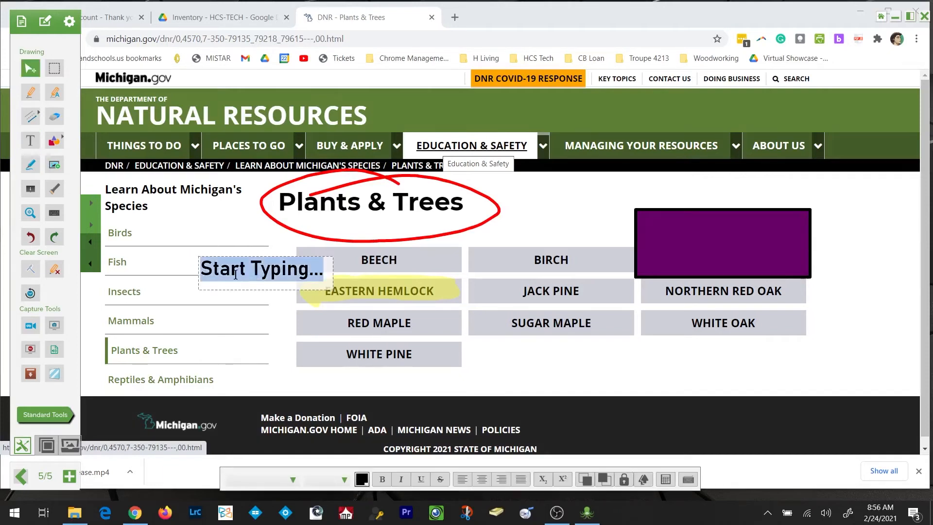
text(Text)
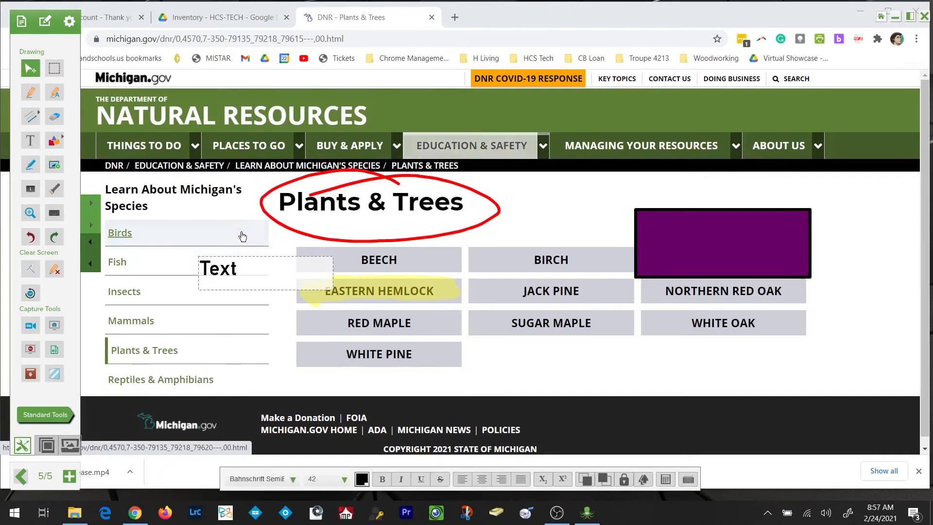
Open the Birds page beneath the annotations and return to the Plants & Trees page
click(225, 233)
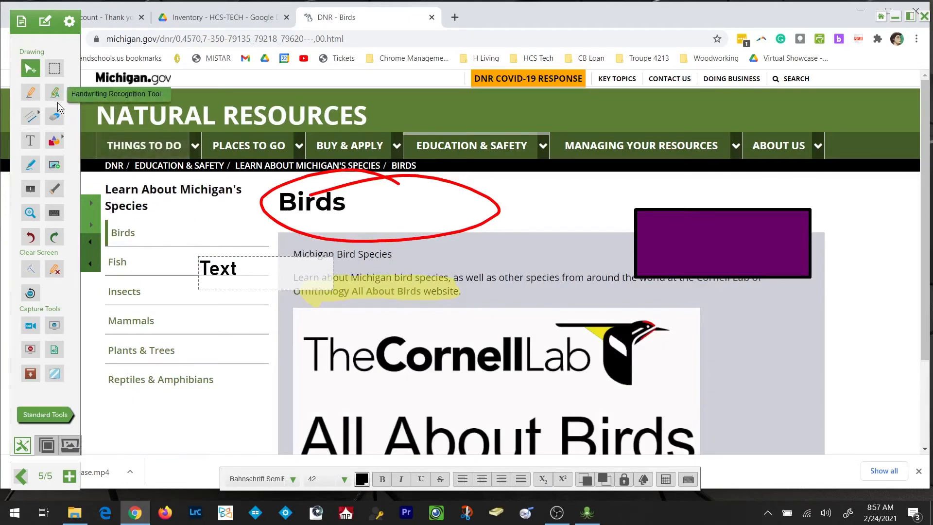
click(122, 358)
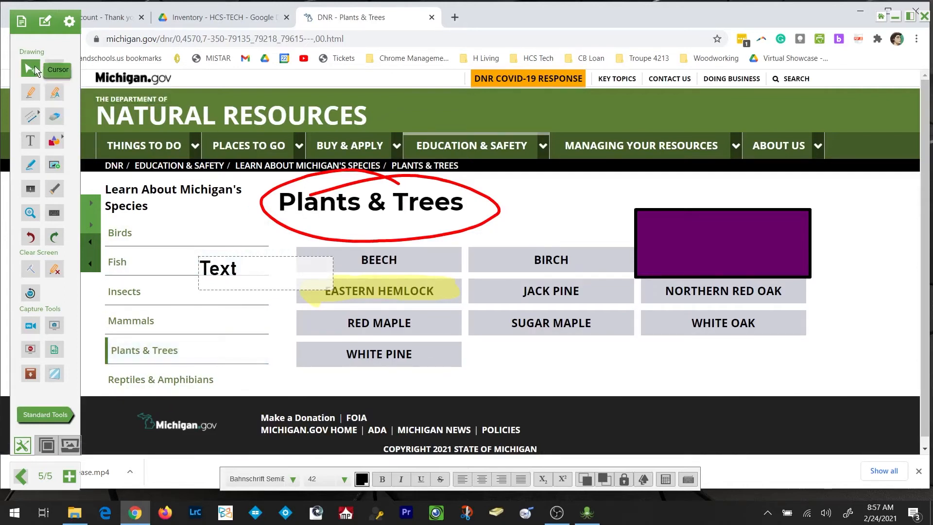
Erase part of the red circle near "Trees" and a band across the lower part of the purple rectangle
click(54, 116)
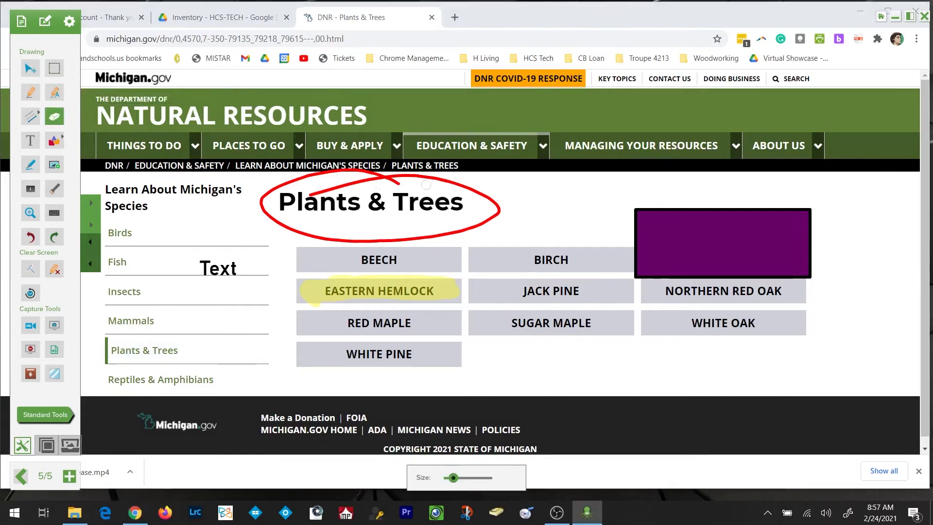
drag(496, 179, 436, 200)
mouse_move(614, 226)
mouse_down()
mouse_move(779, 261)
mouse_move(656, 273)
mouse_move(727, 266)
mouse_move(641, 255)
mouse_move(782, 250)
mouse_move(794, 276)
mouse_up()
click(30, 68)
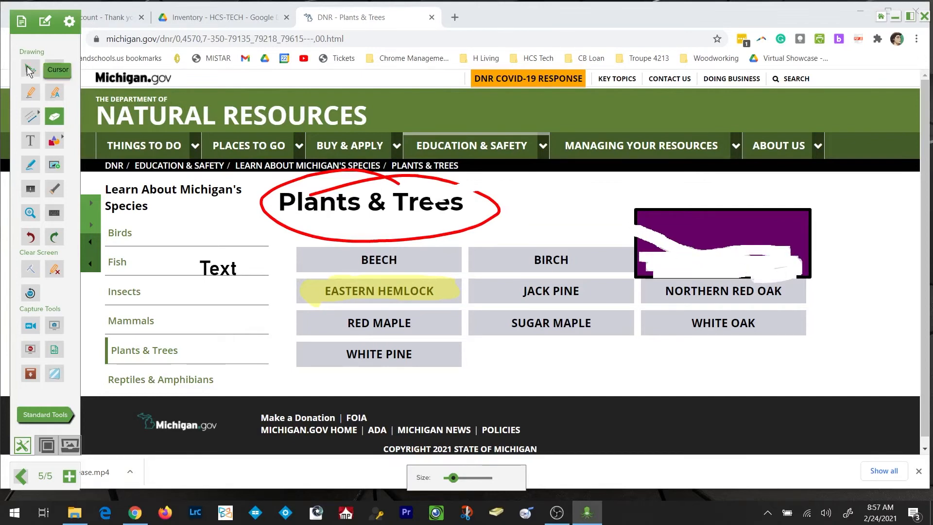
Draw a crimson arrow pointing to the White Pine button
click(31, 117)
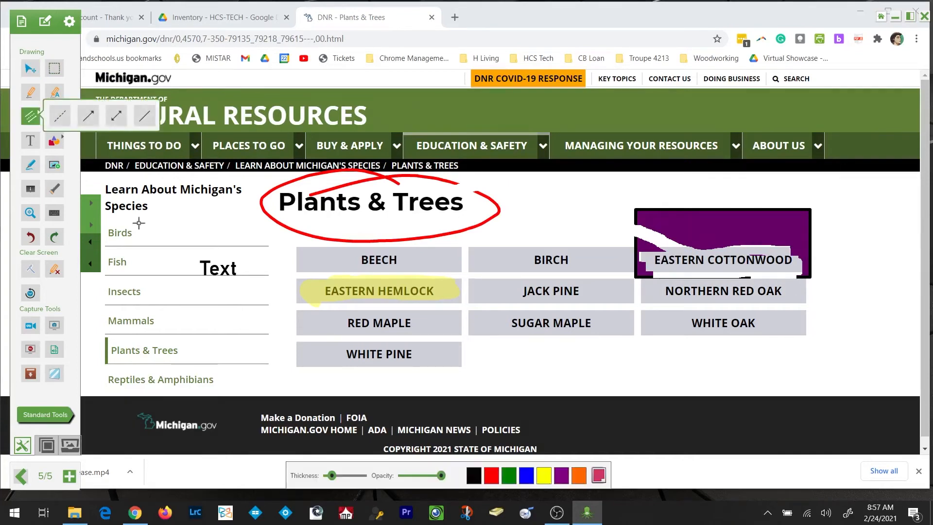
drag(779, 372, 452, 350)
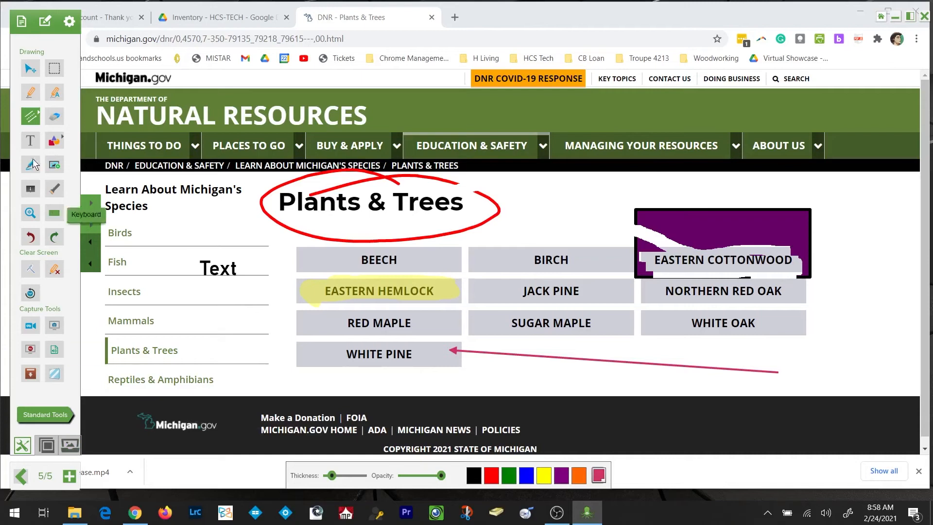
Display page 3 of the lesson and return to the annotated page 5
click(52, 445)
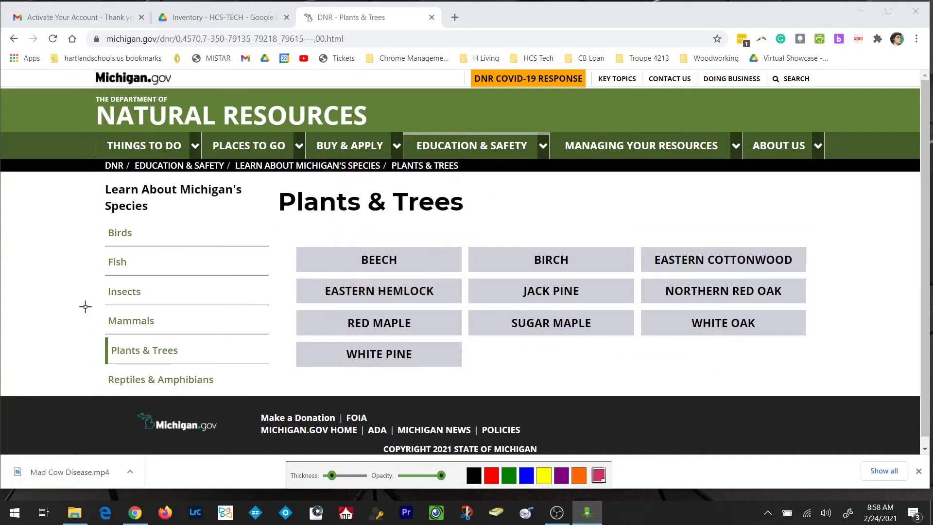
key(Page_Up)
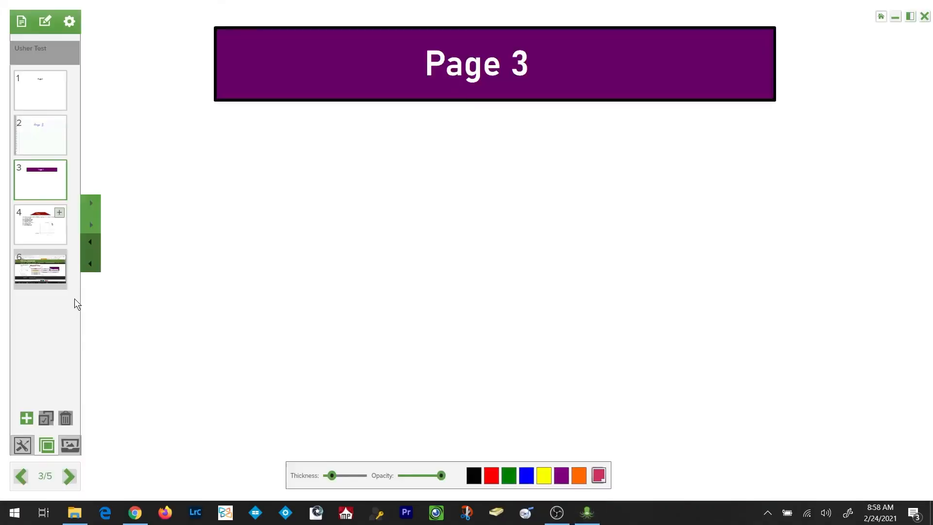
click(38, 267)
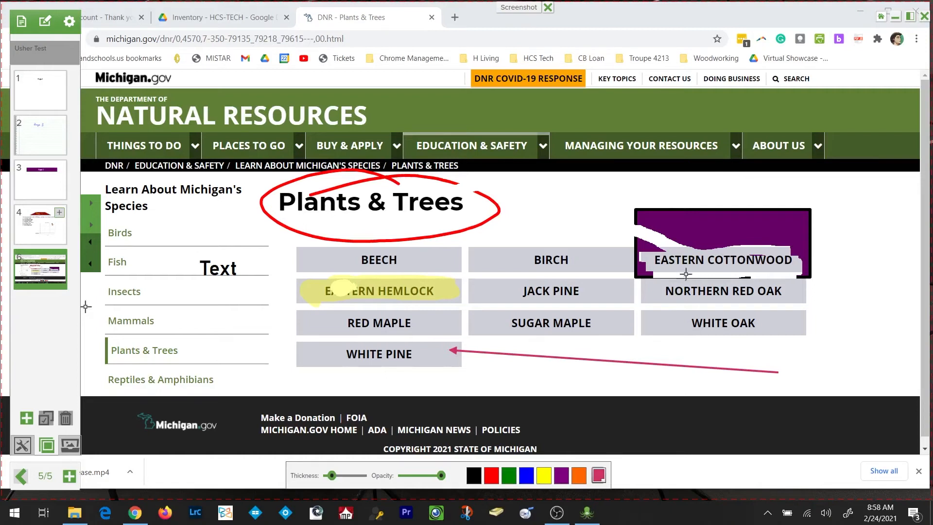
Close the screenshot layer on page 5 to return to the live web page
click(547, 8)
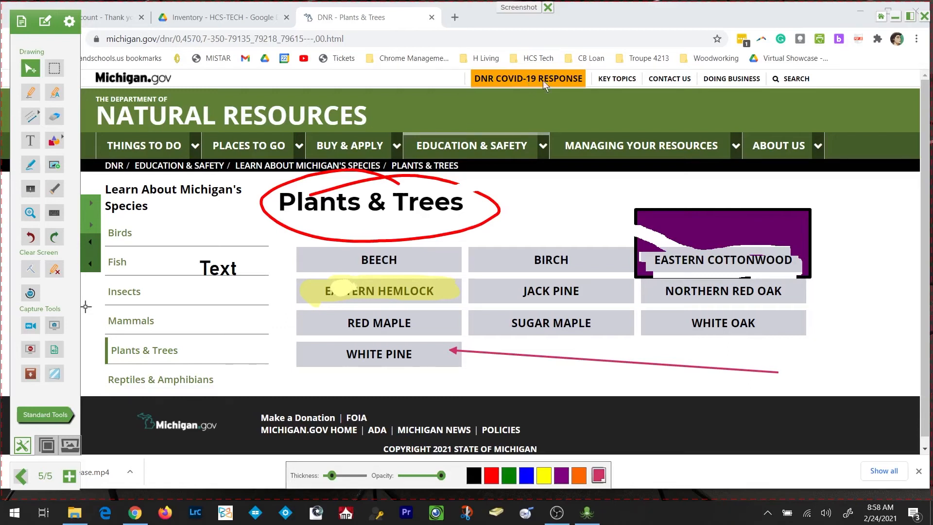
click(547, 8)
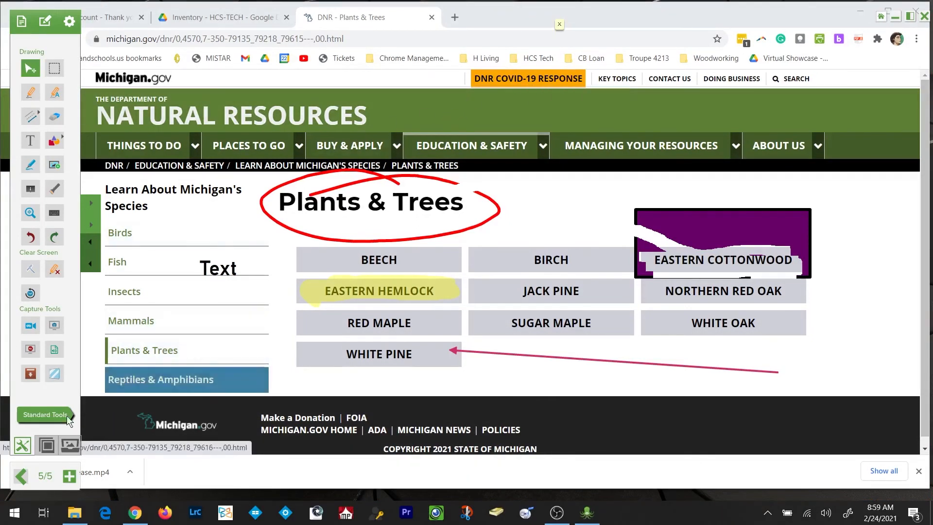
click(48, 447)
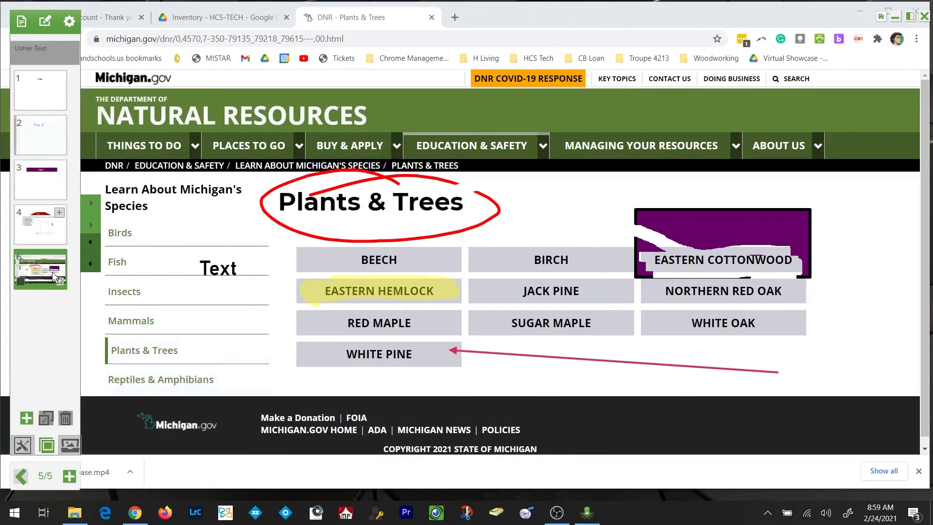
click(66, 443)
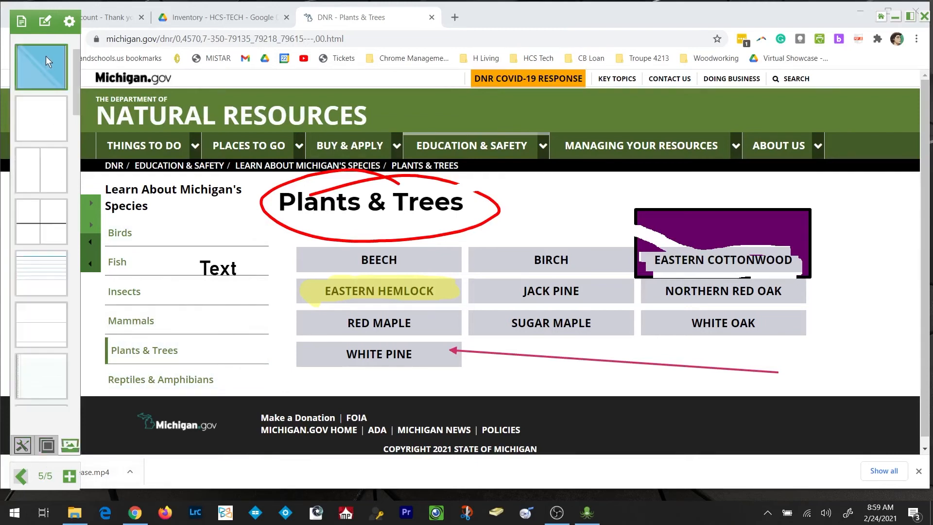
click(22, 444)
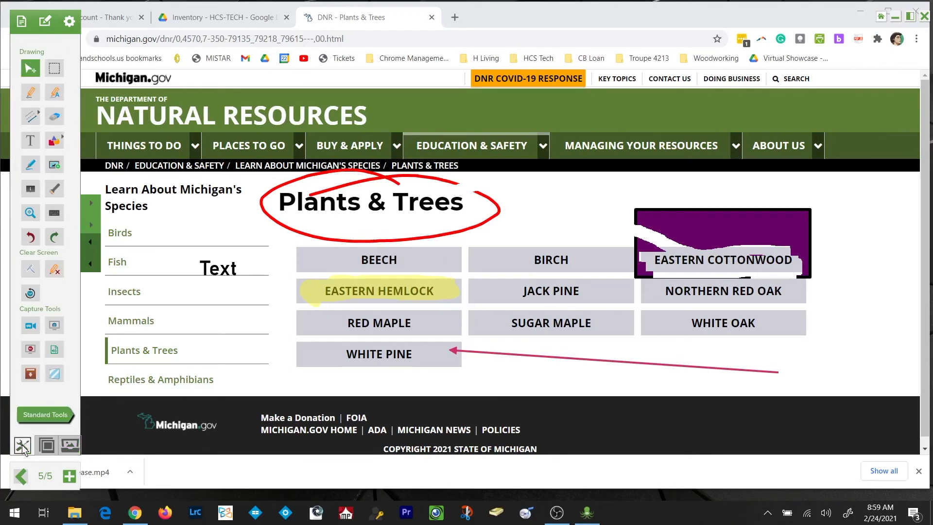
Exit the lesson and choose to save it as a file
click(924, 16)
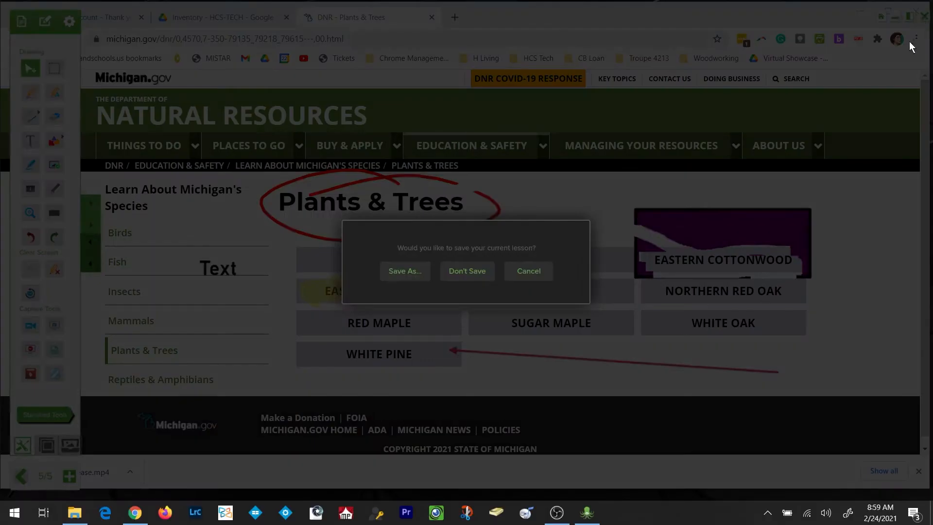
click(411, 270)
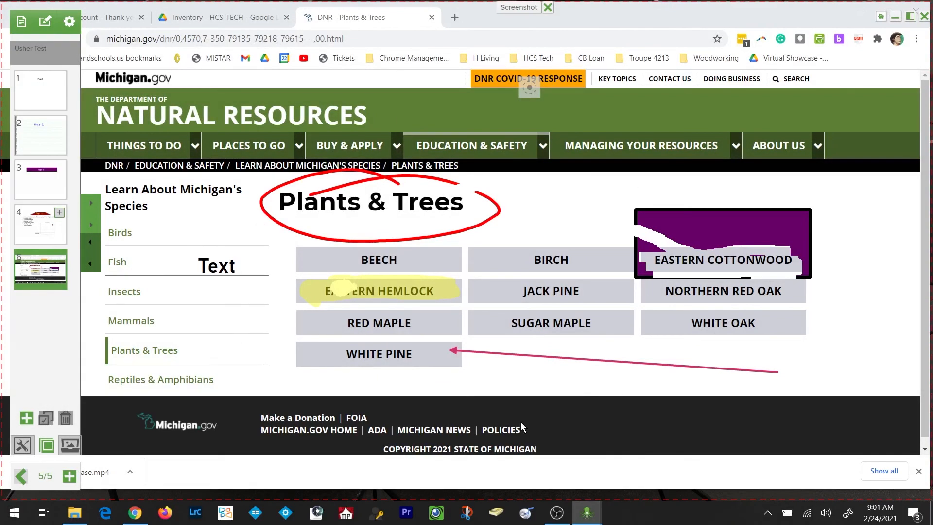
Set the eraser size to 80 and erase over the "Managing Your Resources" item in the page's screenshot
click(22, 445)
click(54, 117)
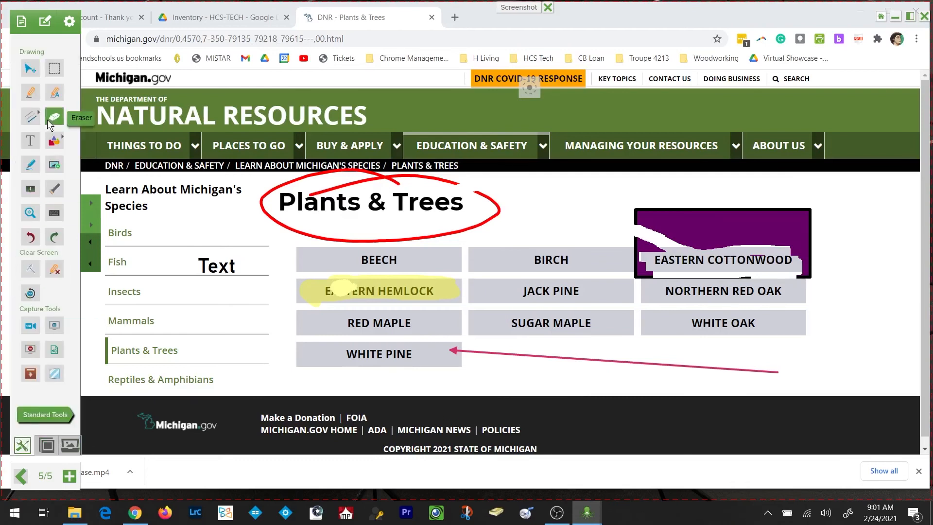
drag(454, 477, 482, 478)
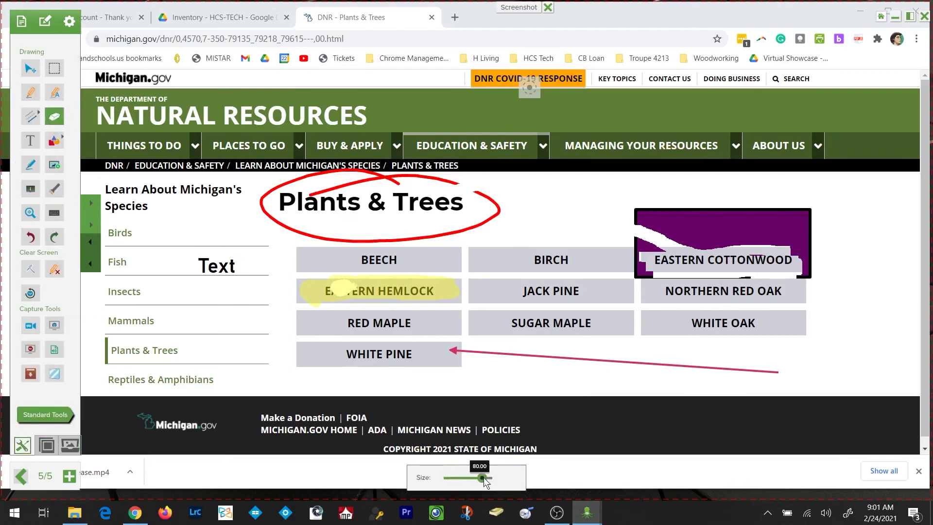
drag(712, 148, 572, 144)
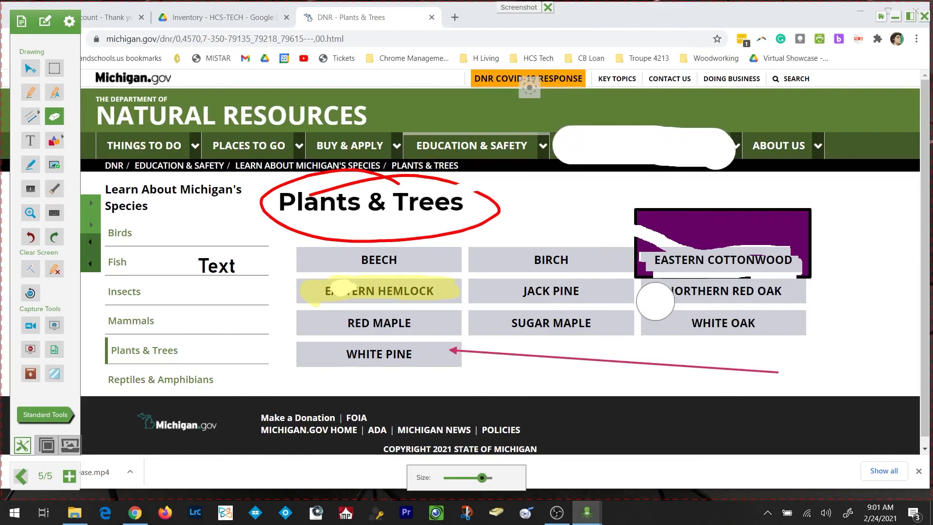
click(30, 68)
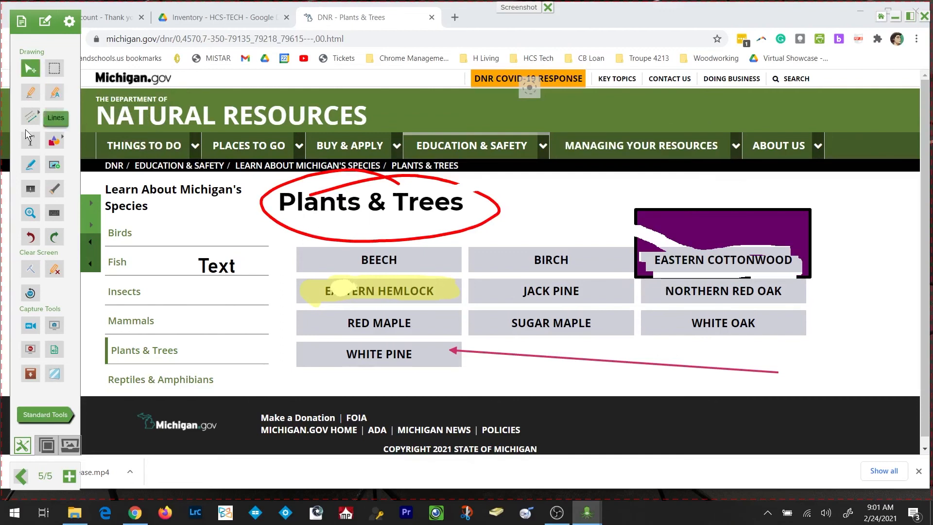
Erase the remains of the purple rectangle over Eastern Cottonwood
click(55, 116)
mouse_move(672, 265)
mouse_down()
mouse_move(610, 218)
mouse_move(838, 229)
mouse_move(569, 250)
mouse_move(860, 264)
mouse_move(543, 272)
mouse_move(549, 263)
mouse_up()
click(30, 69)
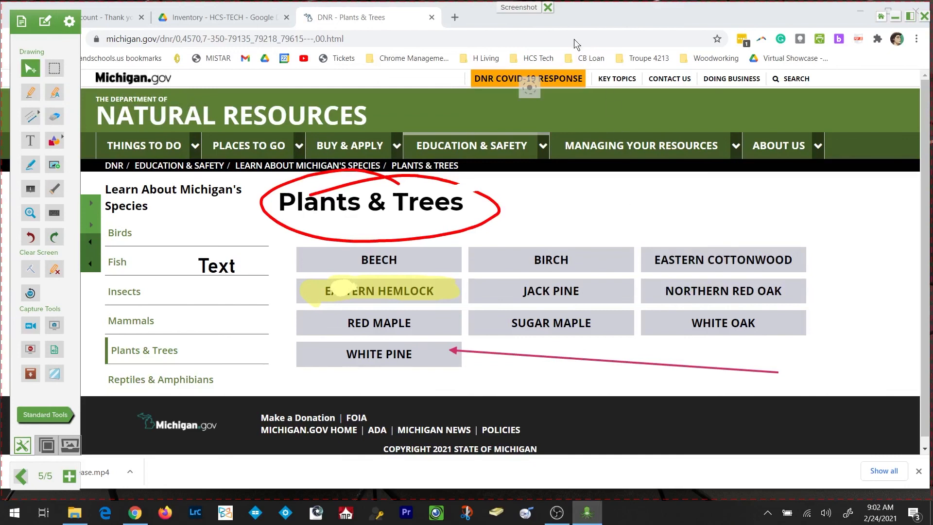
Close the screenshot on page 5 and change the page background to plain white
click(548, 8)
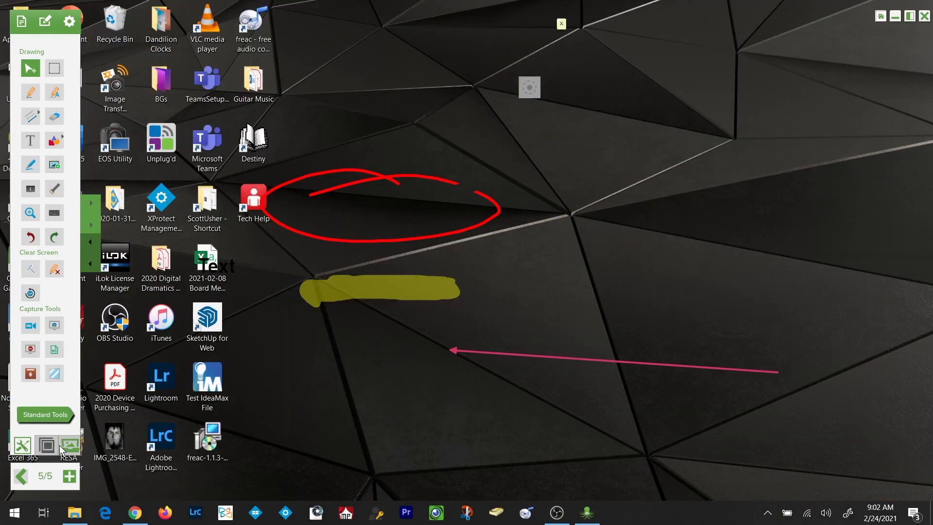
click(63, 447)
click(44, 112)
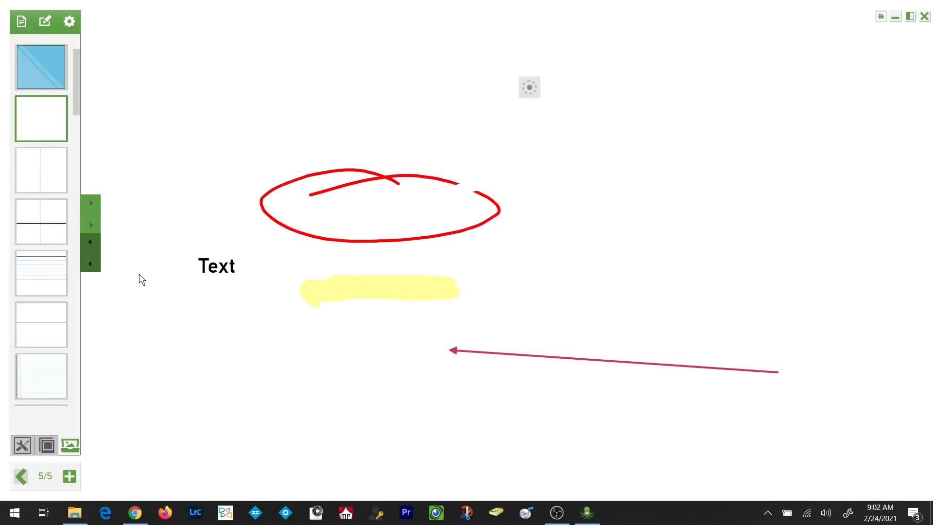
Clear all remaining annotations from page 5
click(23, 445)
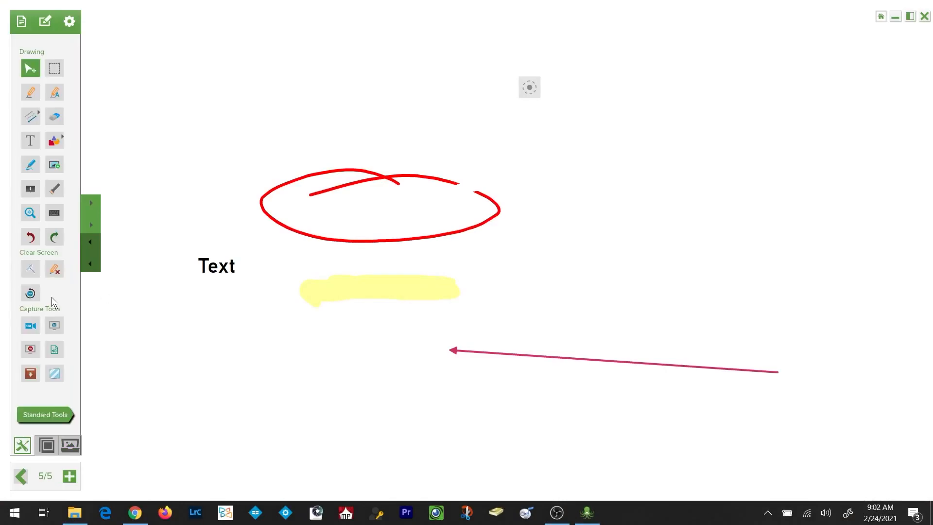
click(30, 268)
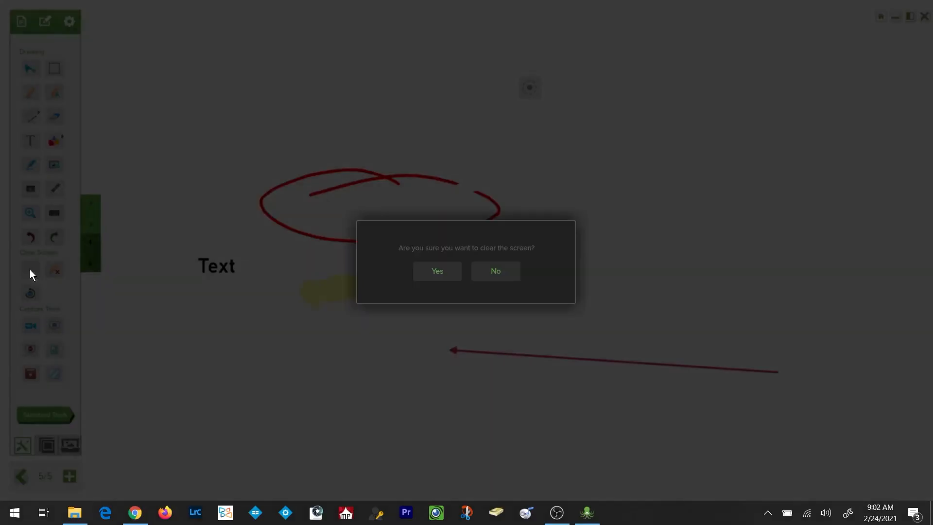
click(424, 271)
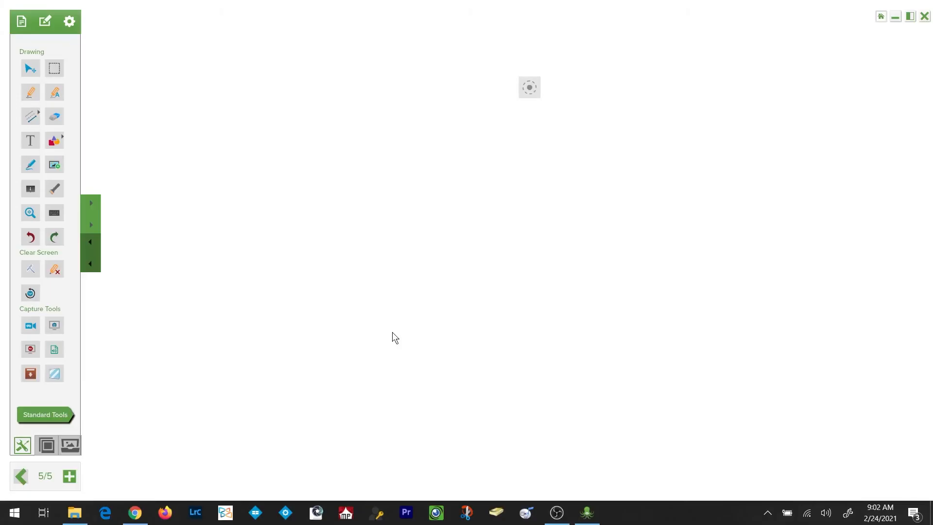